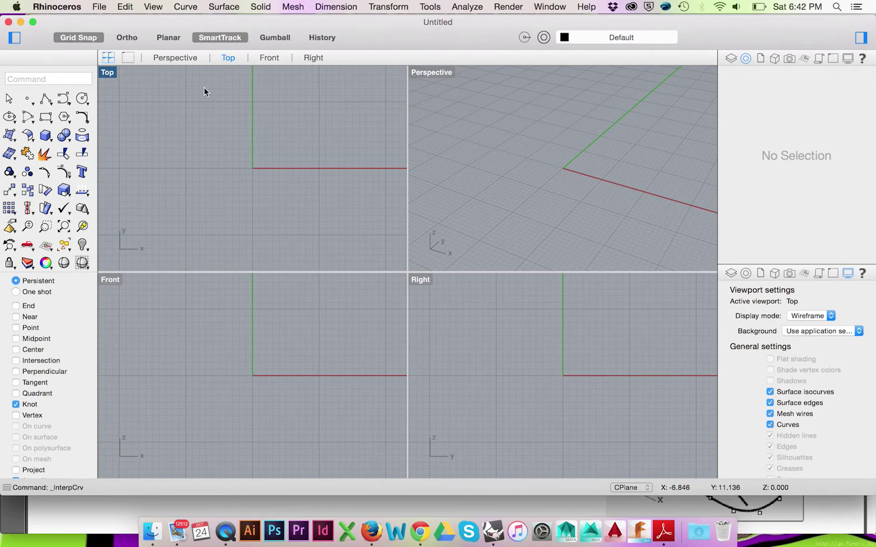
Open the Curve menu to show the free-form curve choices.
click(186, 7)
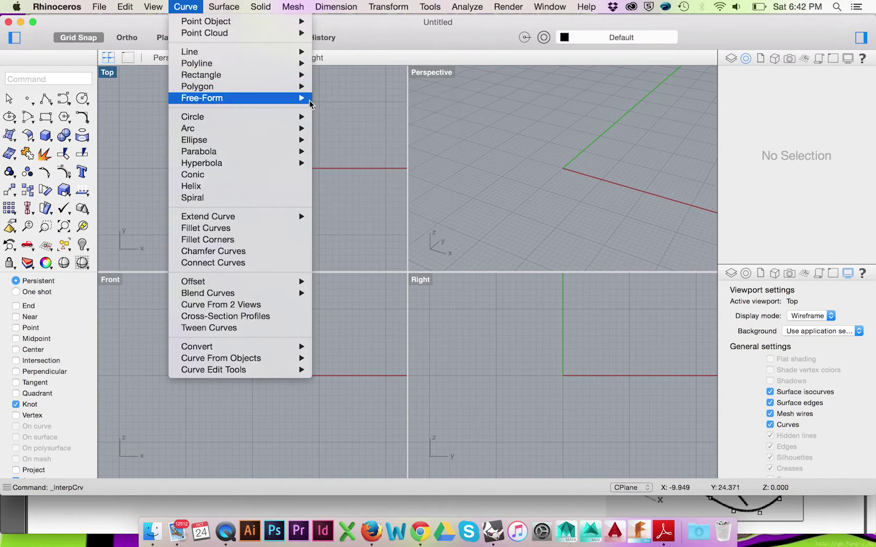
mouse_move(301, 98)
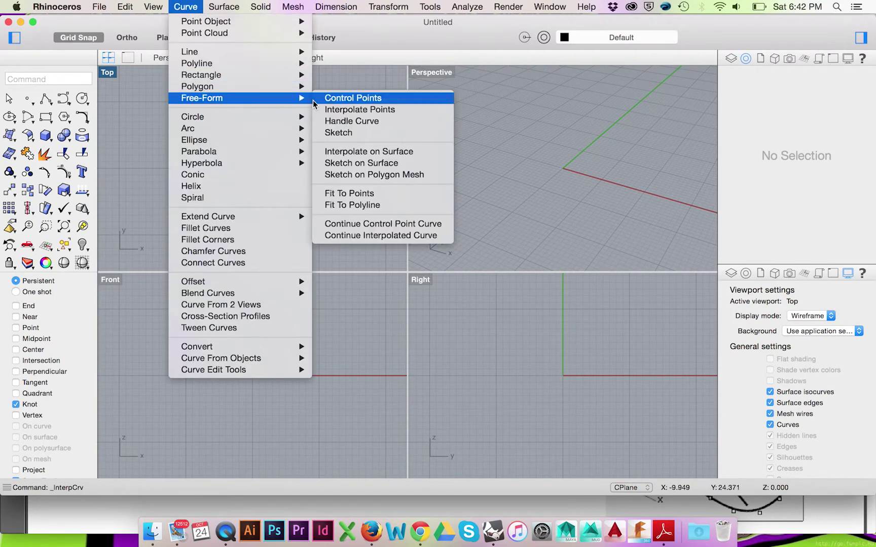
click(344, 115)
click(199, 155)
click(246, 121)
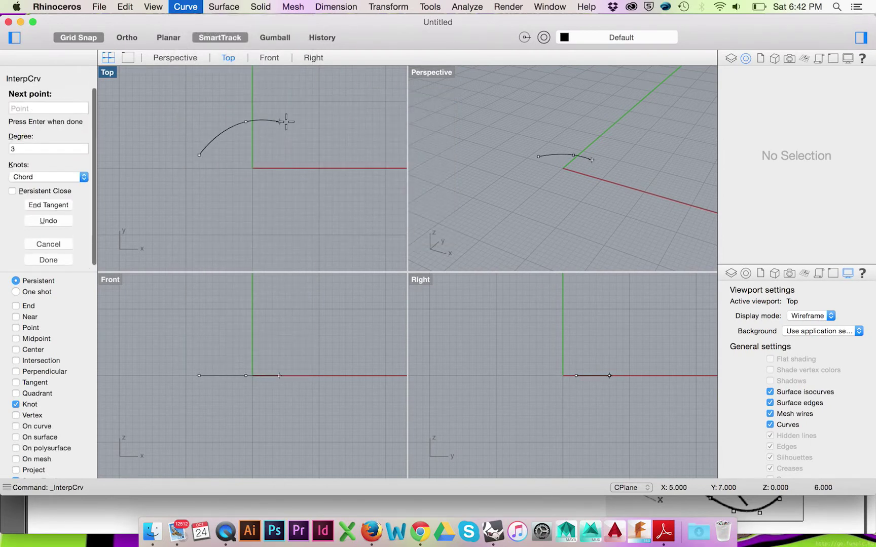
click(306, 135)
click(292, 162)
click(265, 149)
click(239, 175)
click(286, 202)
click(332, 136)
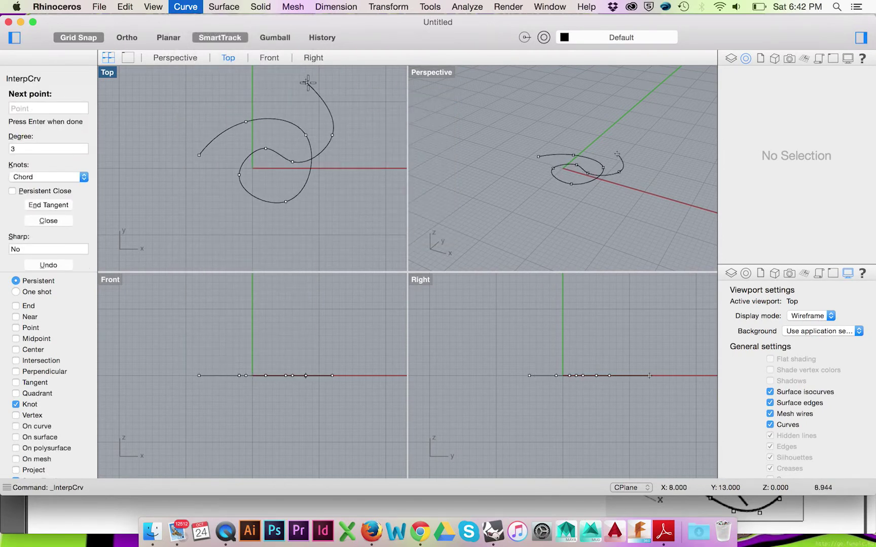
click(305, 75)
click(172, 95)
click(139, 162)
click(152, 229)
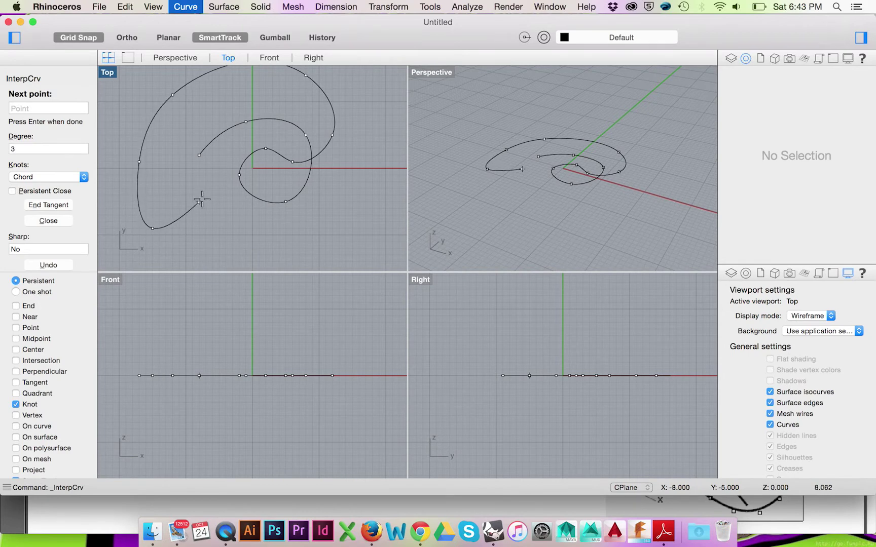
click(199, 222)
key(Return)
key(Delete)
Draw a closed three-point control-point curve left of the origin in the Top view.
click(185, 6)
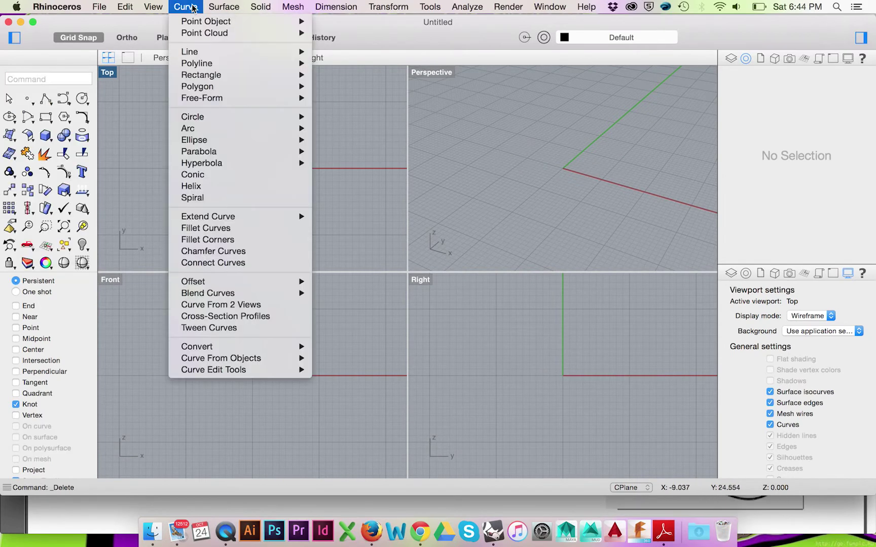
mouse_move(228, 58)
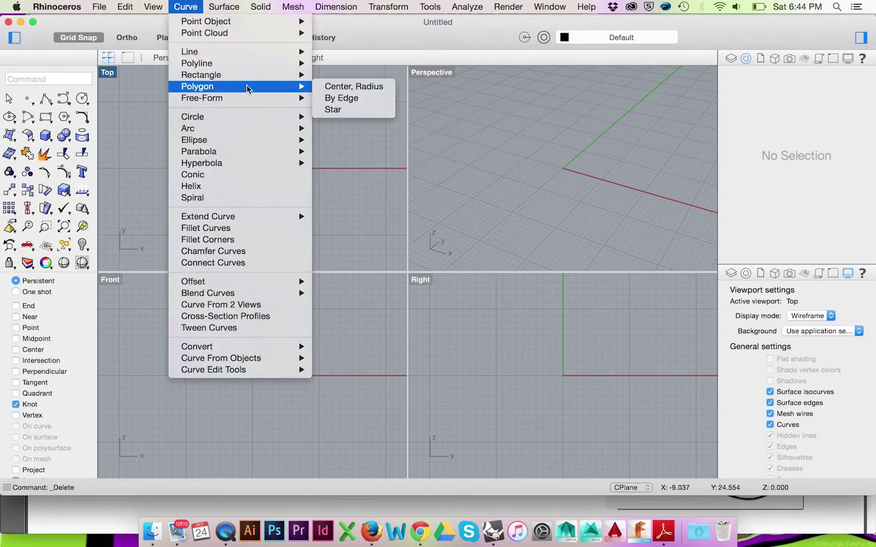
mouse_move(283, 104)
click(353, 97)
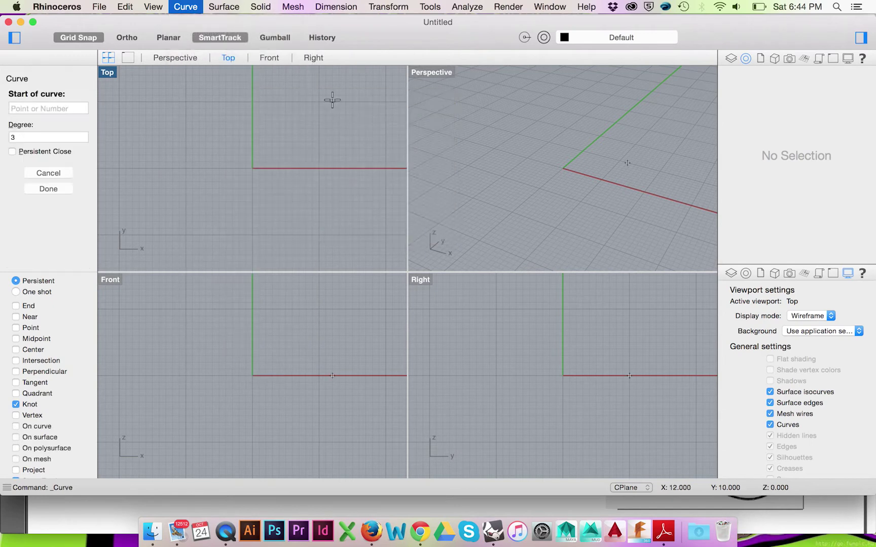
click(166, 208)
click(272, 155)
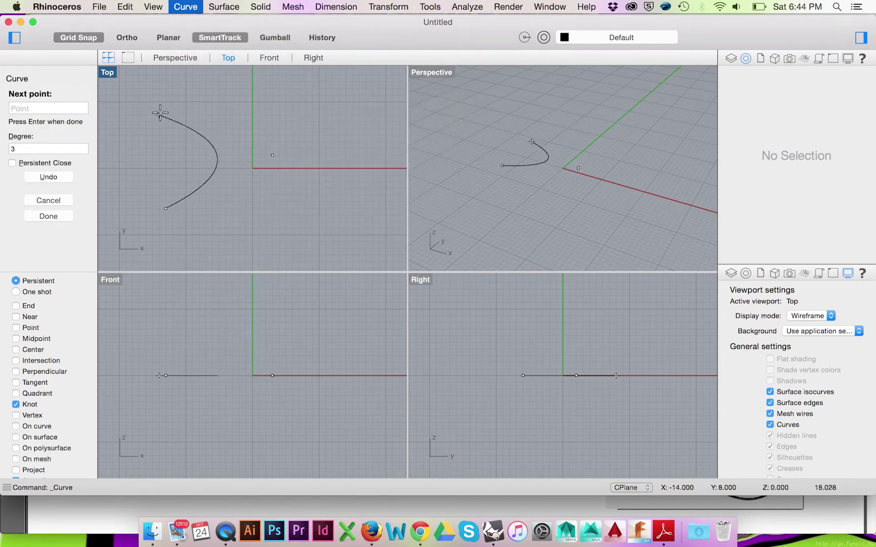
click(166, 113)
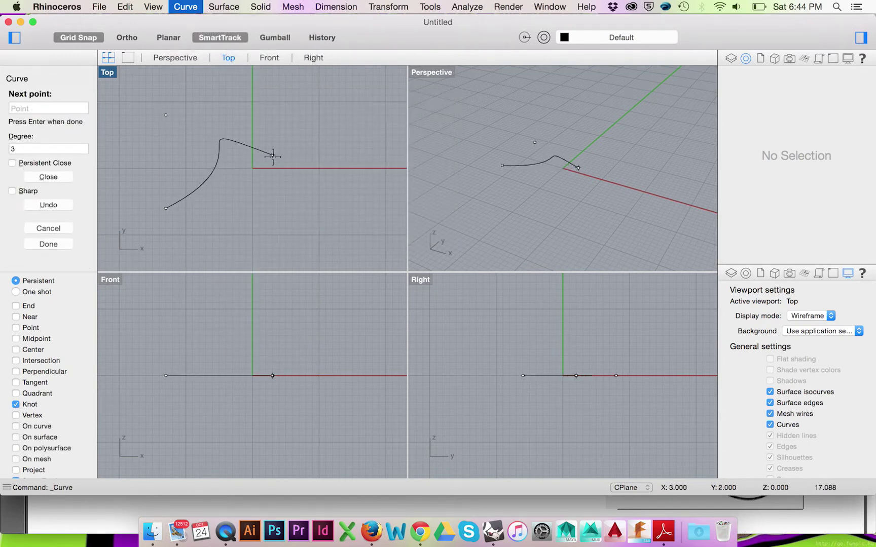
click(56, 177)
Draw an open S-shaped interpolated curve through six points in the Top view.
click(235, 163)
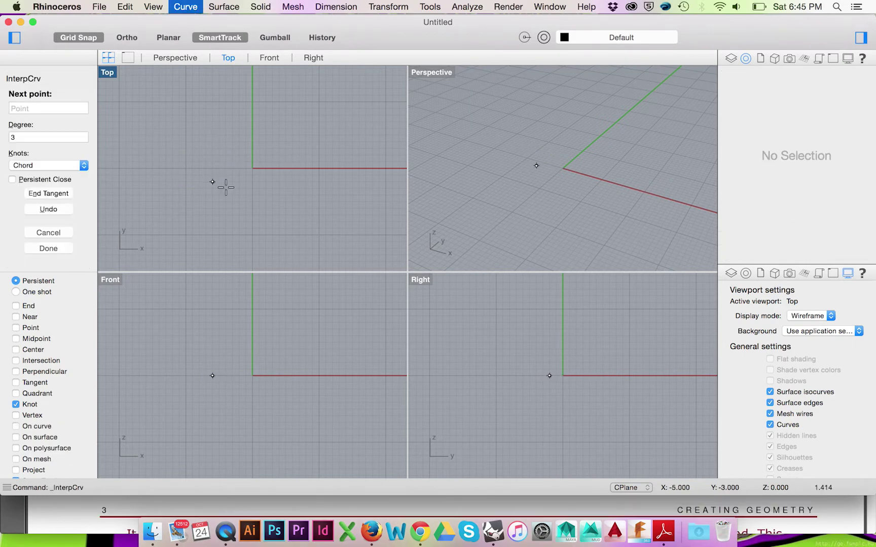
click(305, 182)
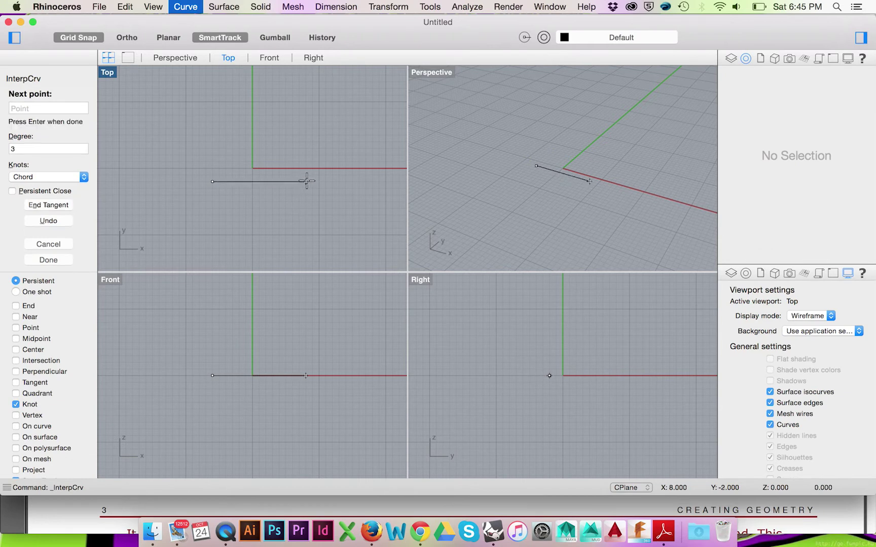
click(306, 135)
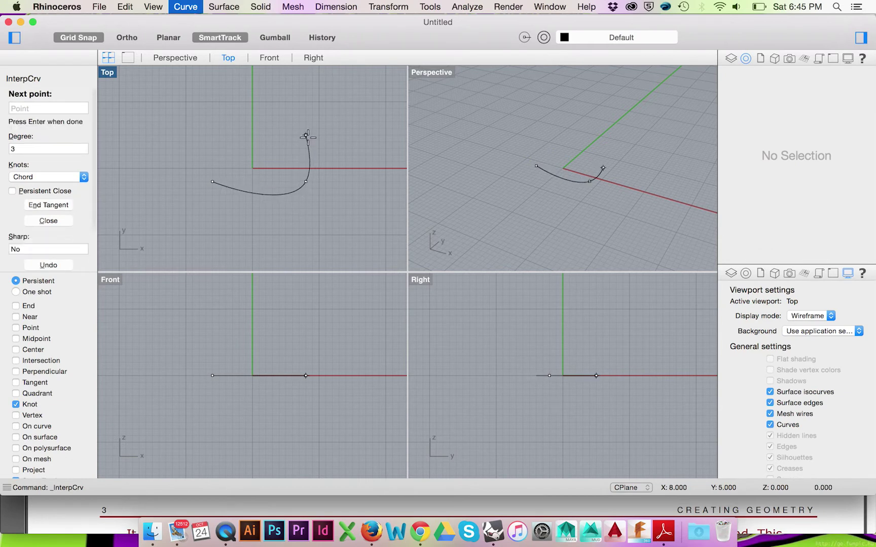
click(238, 135)
click(179, 127)
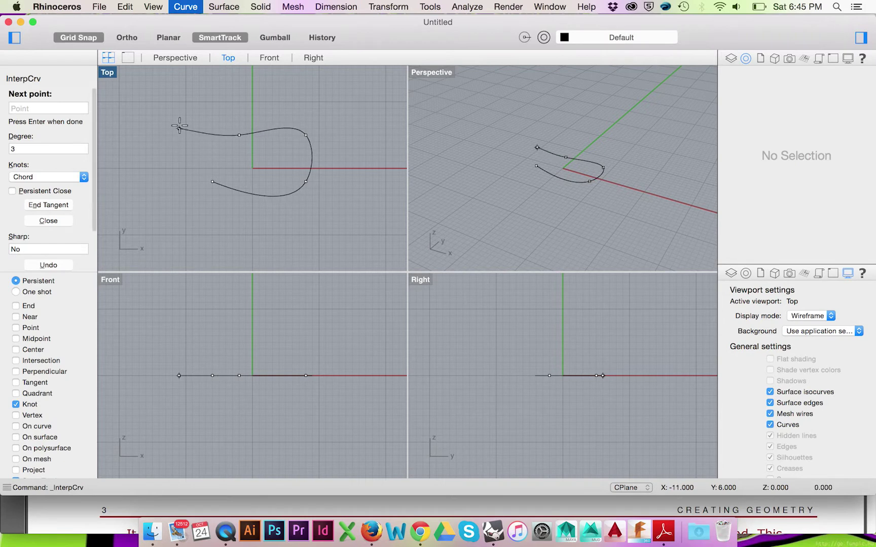
click(232, 101)
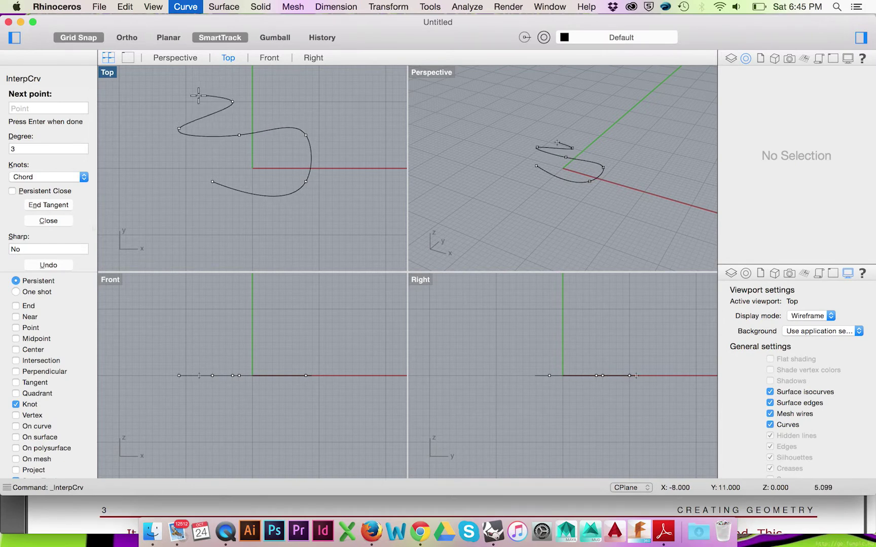
Finish the S-curve, toggle Grid Snap with F9, and hide the grid with F7.
key(Return)
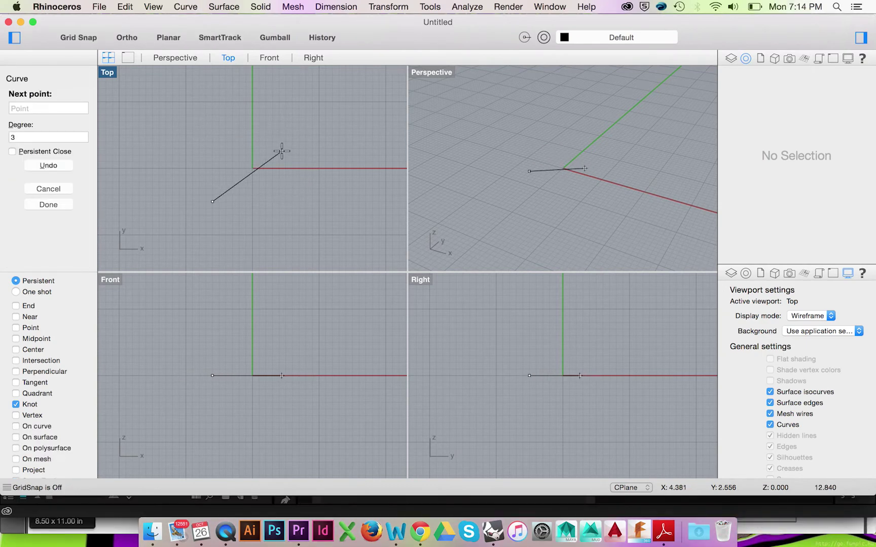
key(F9)
key(F9)
key(F9)
key(F9)
key(F9)
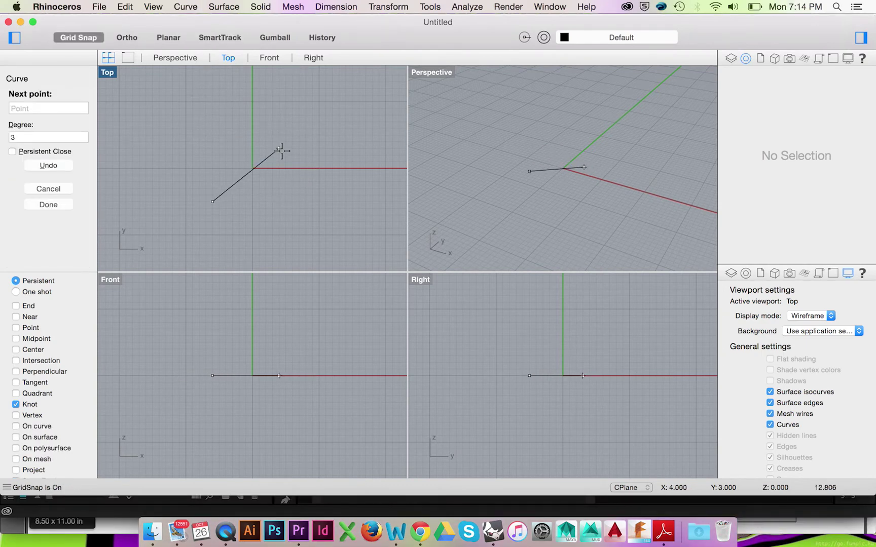
key(F9)
key(F9)
key(F9)
key(F9)
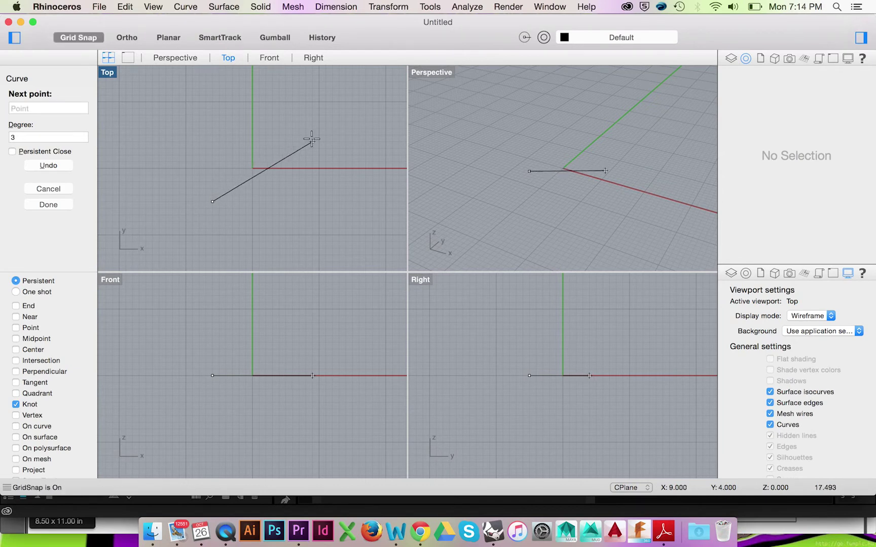
key(F9)
key(F9)
key(F9)
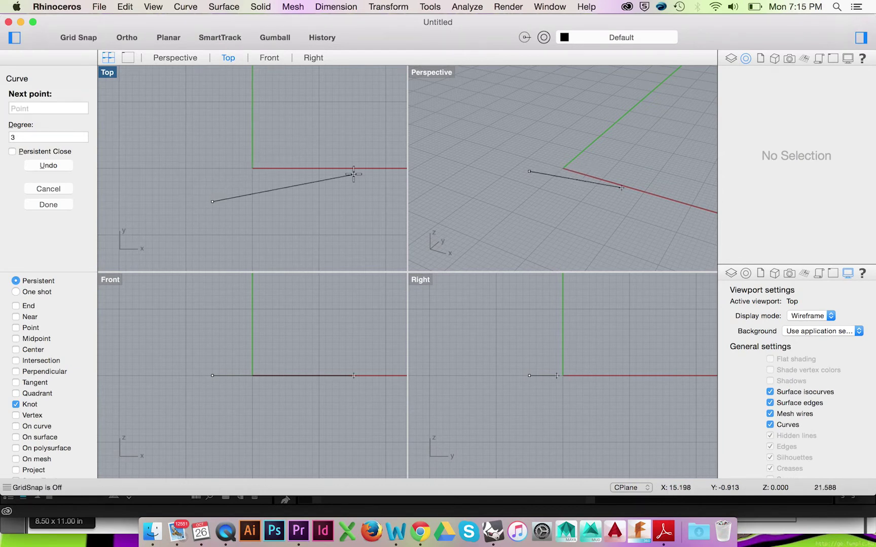
key(F7)
key(F7)
key(F7)
key(F7)
key(F7)
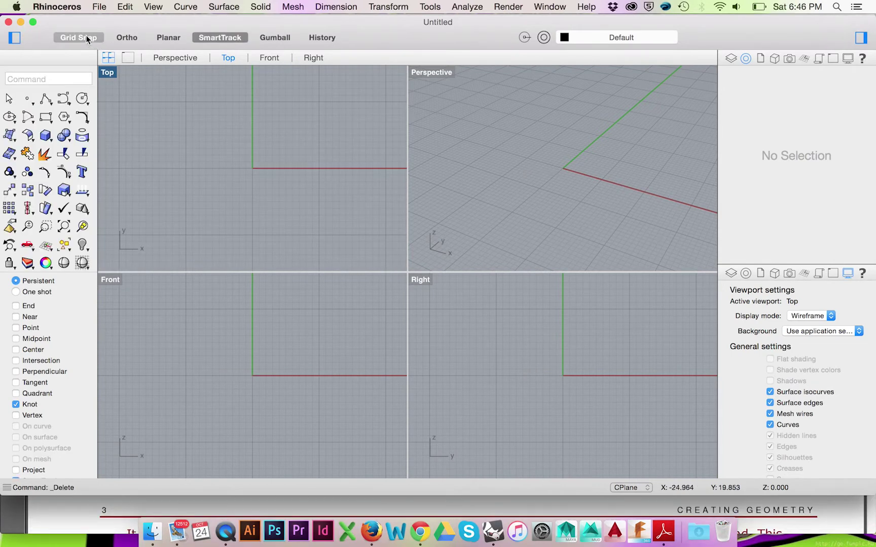
Turn on Ortho and draw an interpolated curve with right-angle turns in the Top view.
click(123, 40)
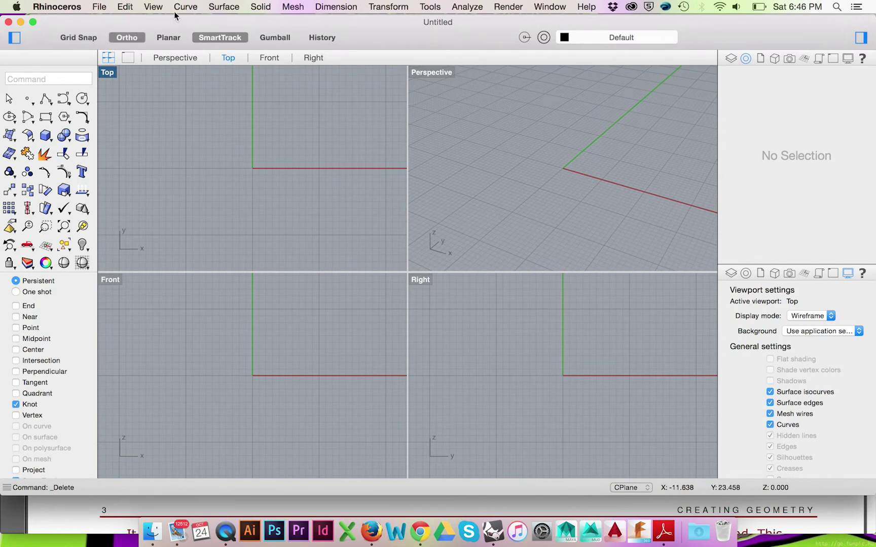
click(186, 6)
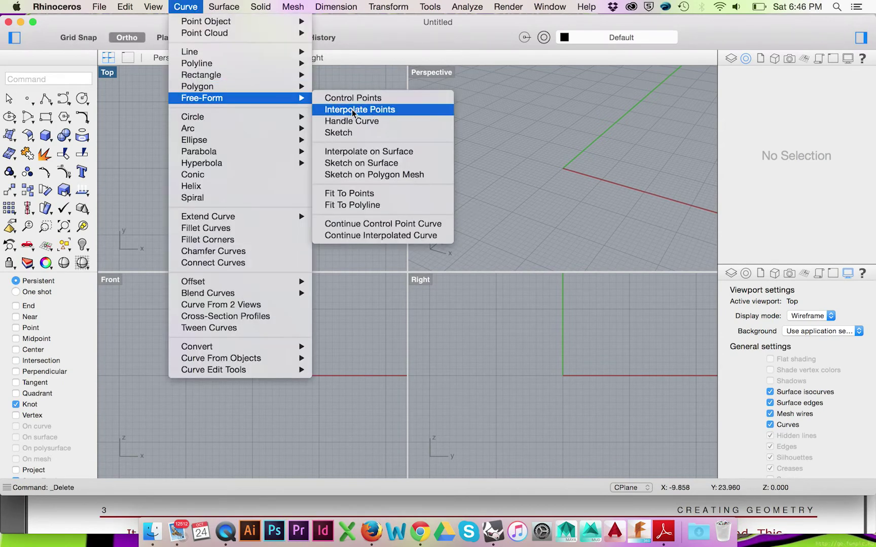
click(355, 110)
click(221, 202)
click(313, 202)
click(313, 136)
click(216, 136)
click(213, 91)
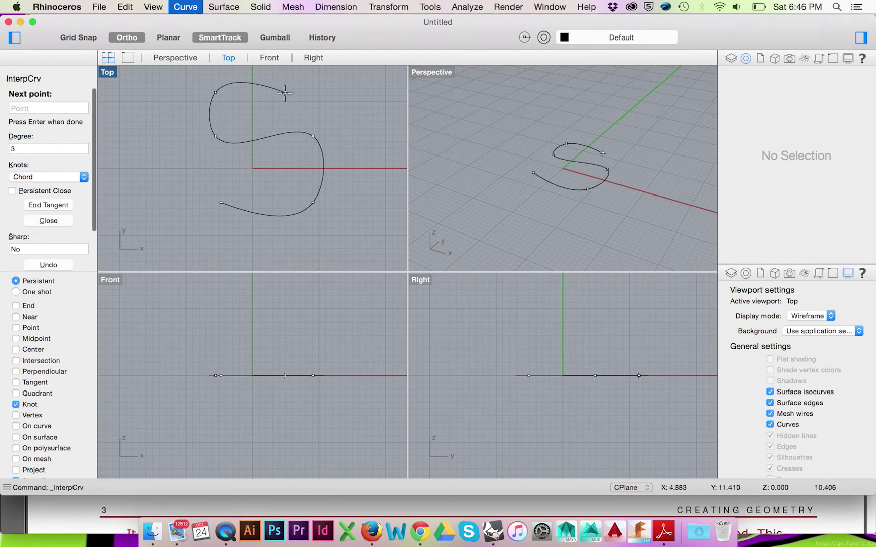
click(285, 102)
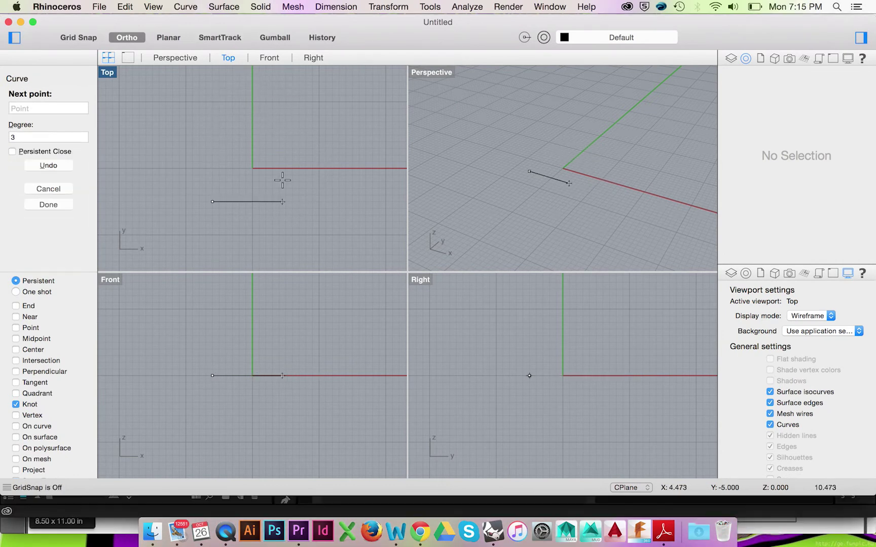
Toggle Ortho with F8 until it is off, then switch SmartTrack on.
key(F8)
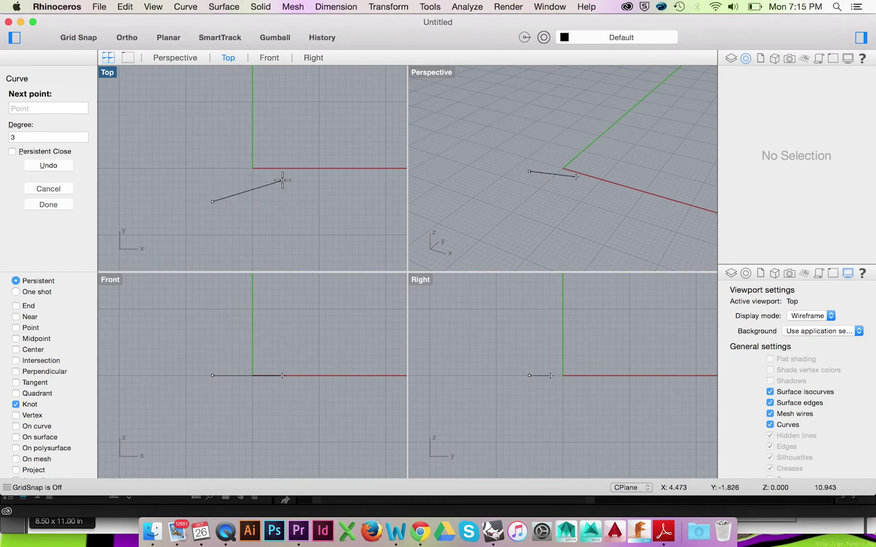
key(F8)
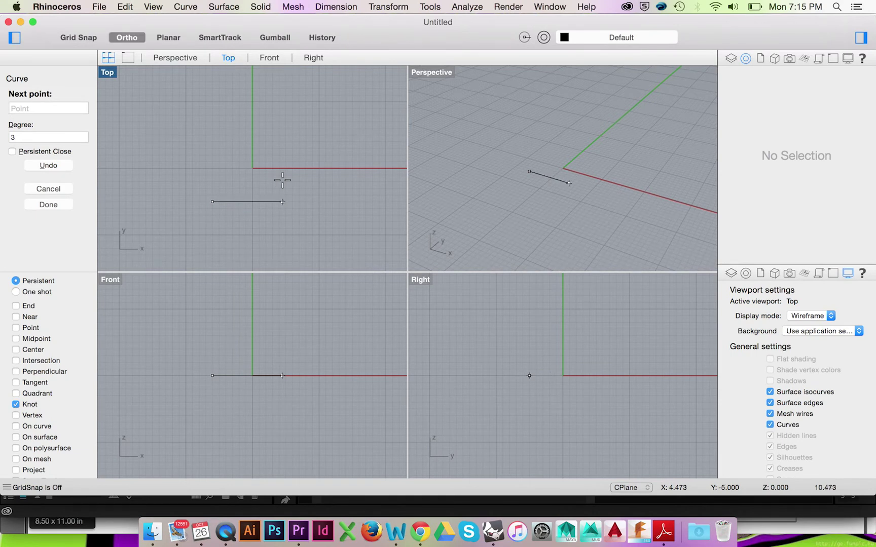
key(F8)
key(F8)
key(F8)
click(220, 37)
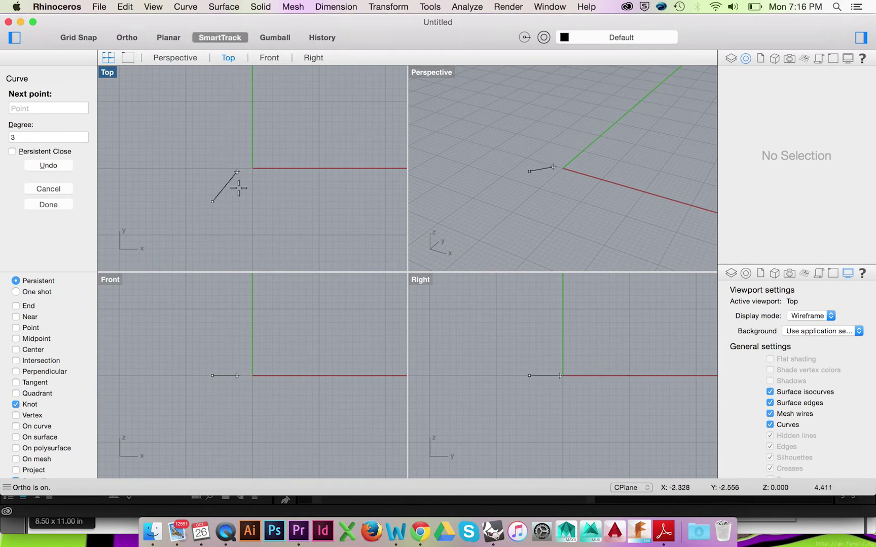
Draw a looping control-point curve through ten points in the Top view with SmartTrack.
click(272, 201)
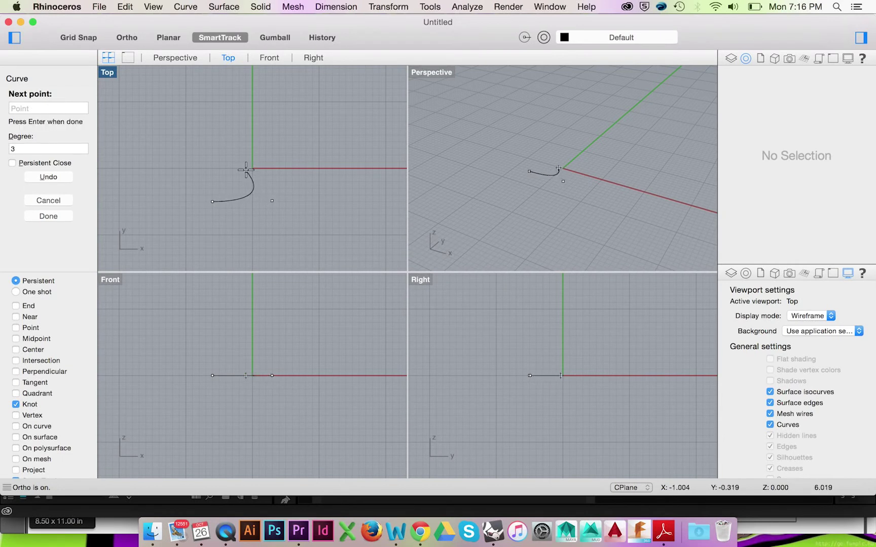
click(246, 170)
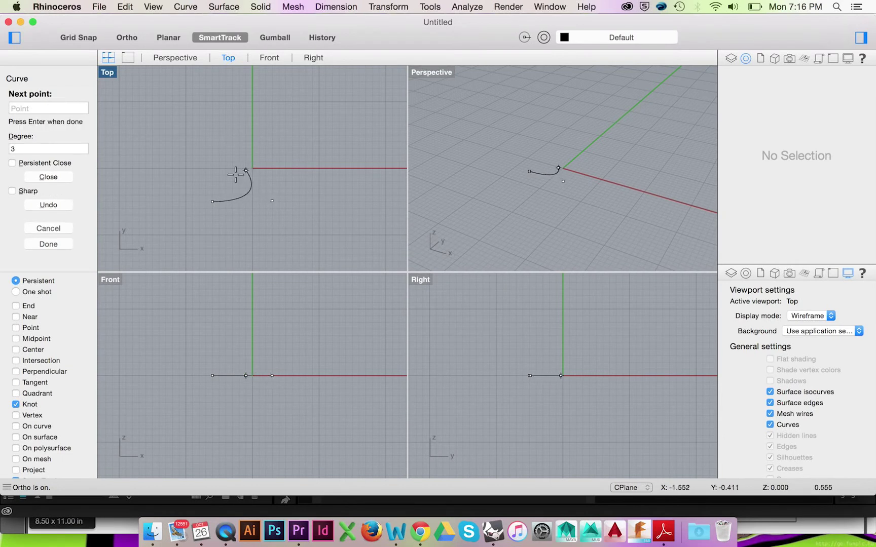
click(187, 202)
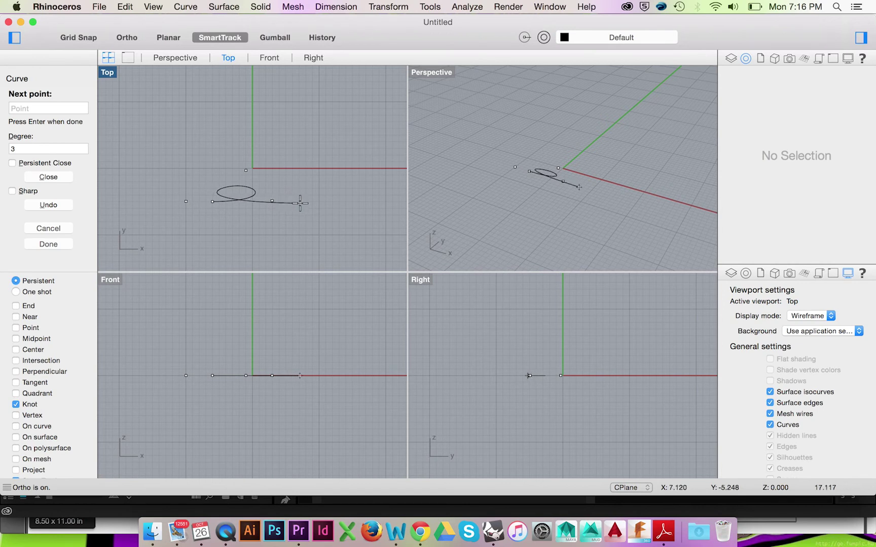
click(310, 219)
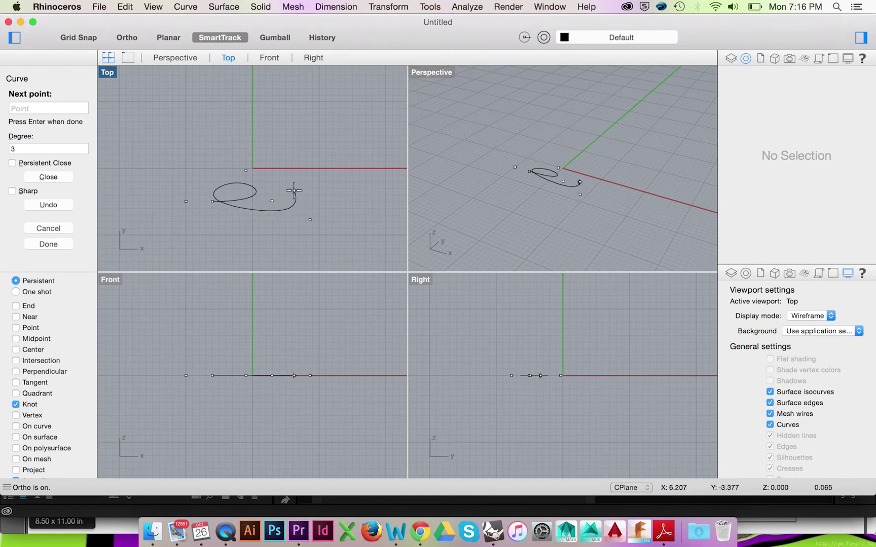
click(294, 190)
click(265, 232)
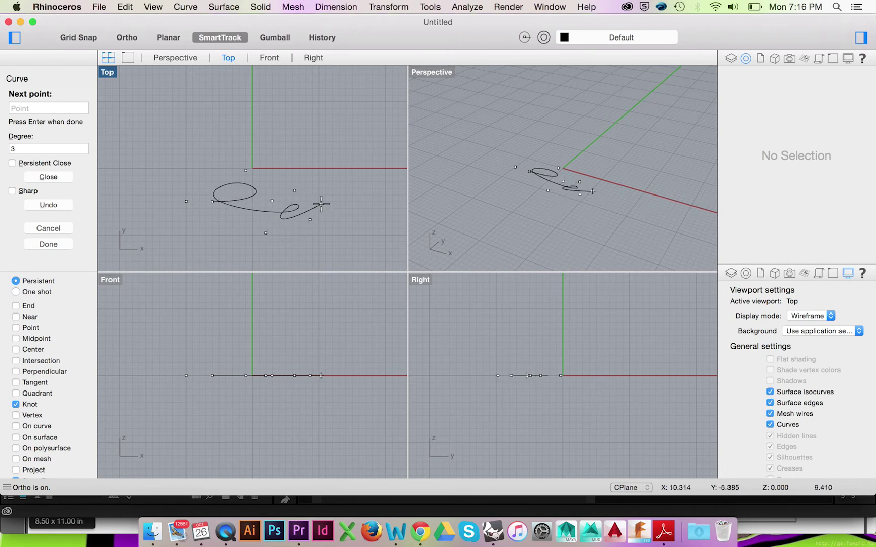
click(330, 198)
click(311, 171)
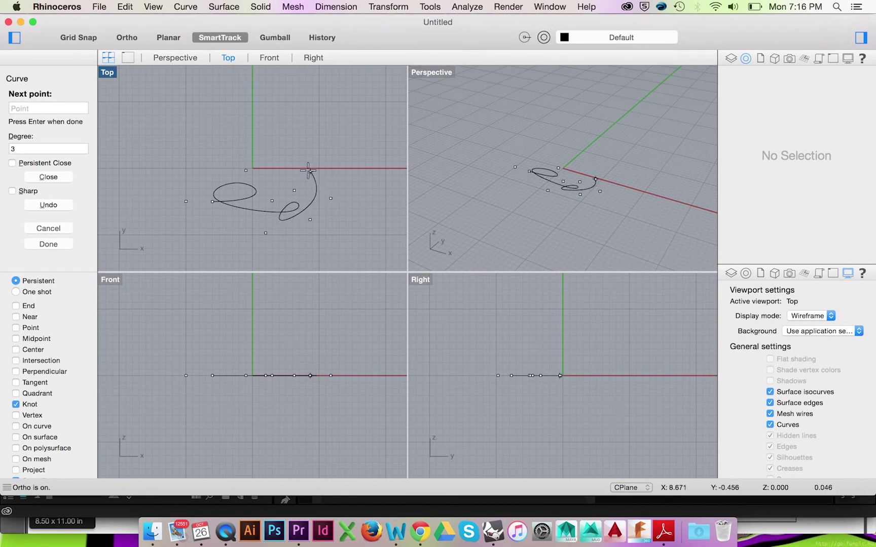
click(270, 162)
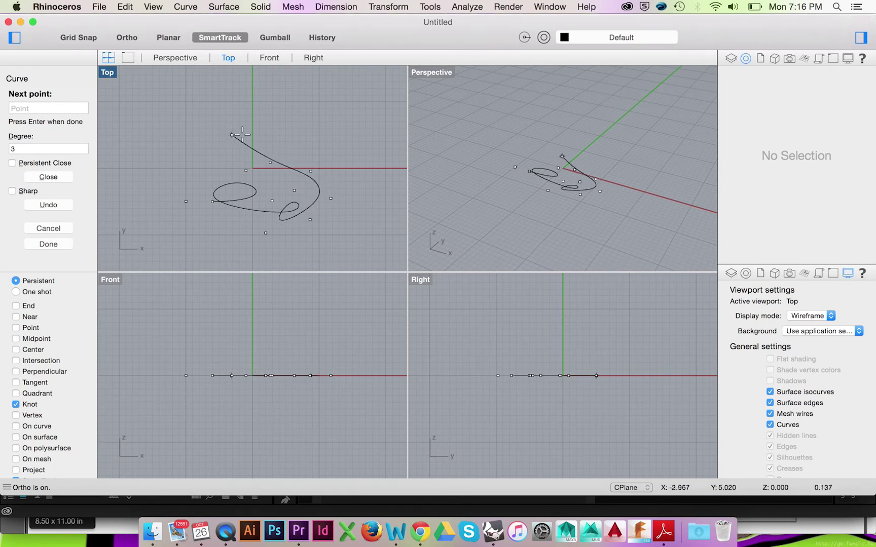
click(231, 135)
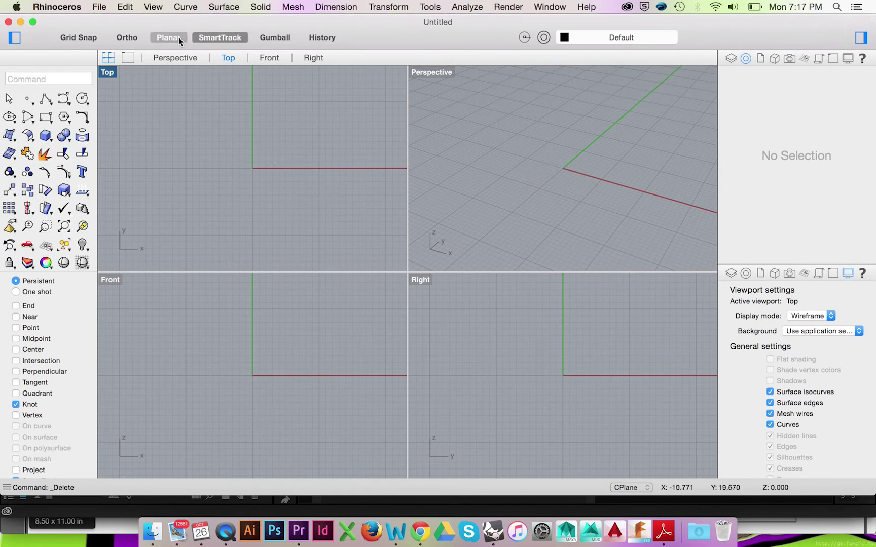
Turn Planar on and SmartTrack off, then draw a four-point looping curve.
click(186, 40)
click(218, 41)
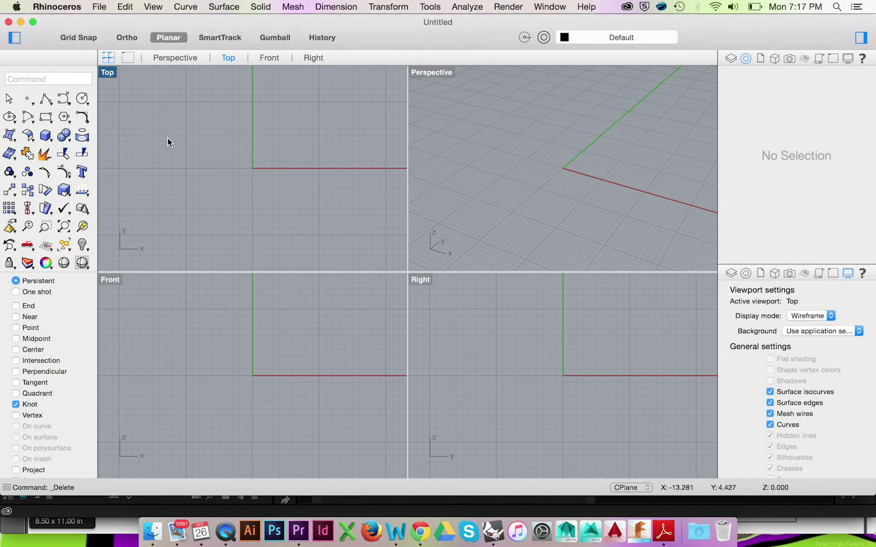
click(63, 98)
click(198, 155)
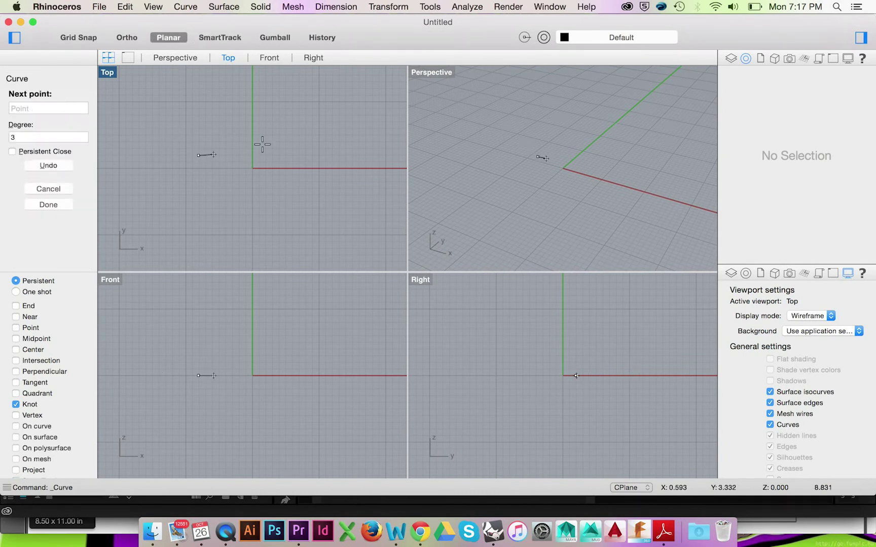
click(288, 119)
click(213, 92)
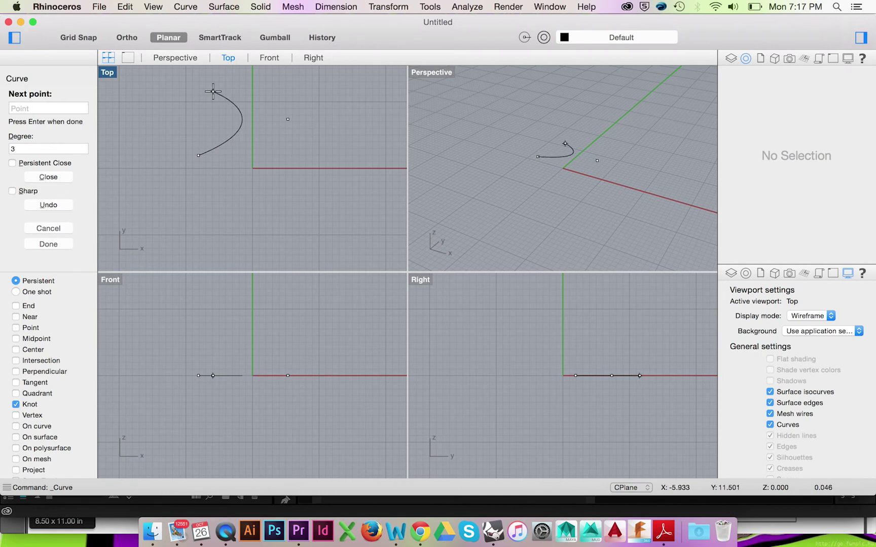
click(197, 150)
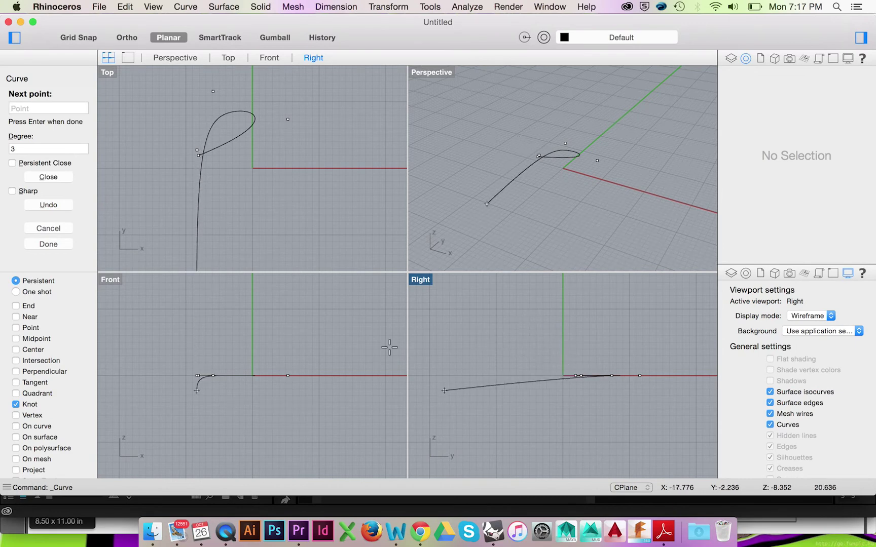
Finish the curve, move it along x and drag one point with the Gumball, then delete it.
click(349, 177)
key(Return)
click(304, 142)
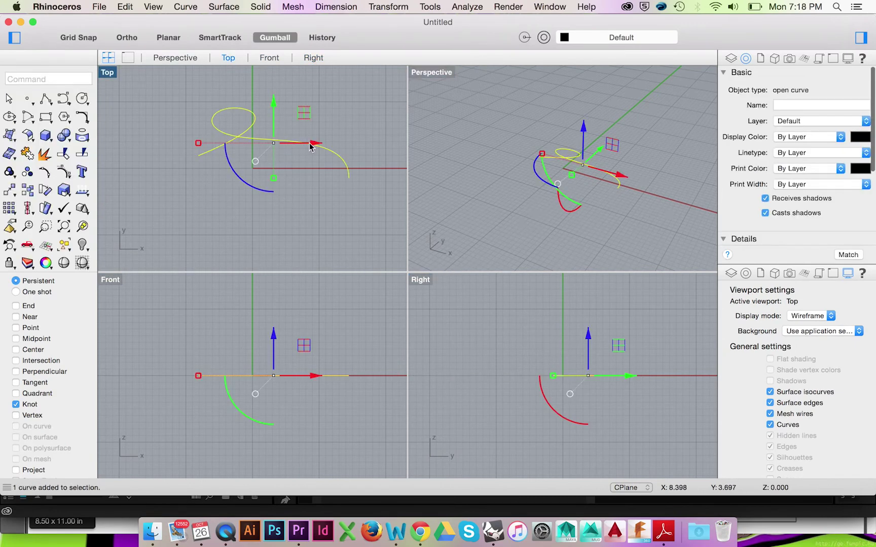
drag(310, 143, 223, 249)
drag(150, 191, 291, 170)
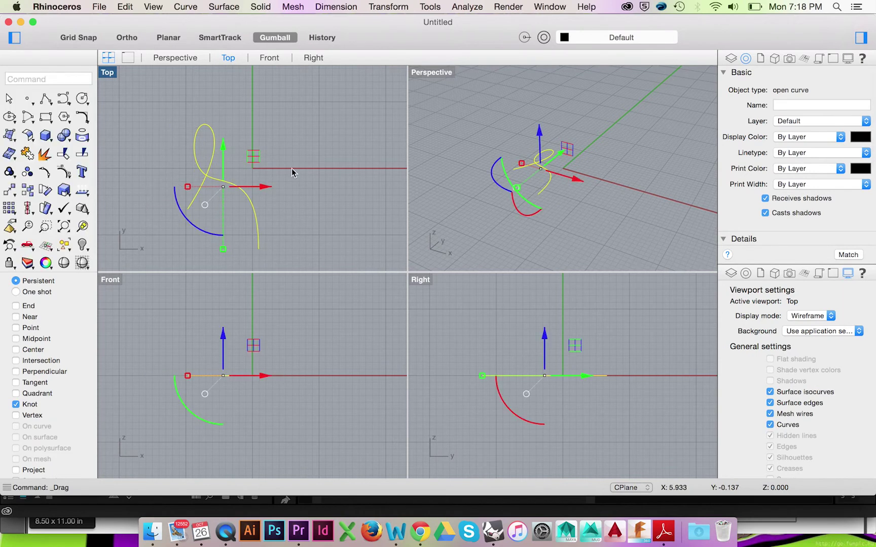
key(Delete)
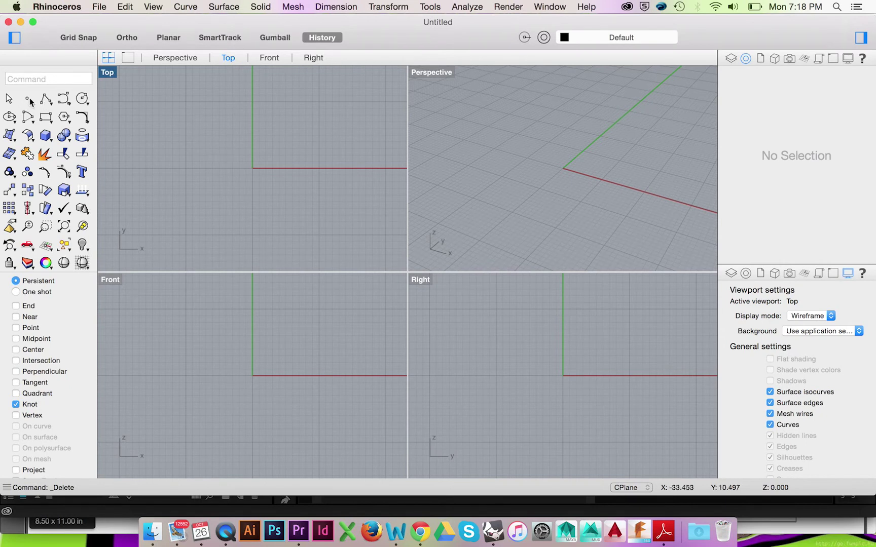
Draw a five-point curve in the Top view.
click(63, 98)
click(172, 128)
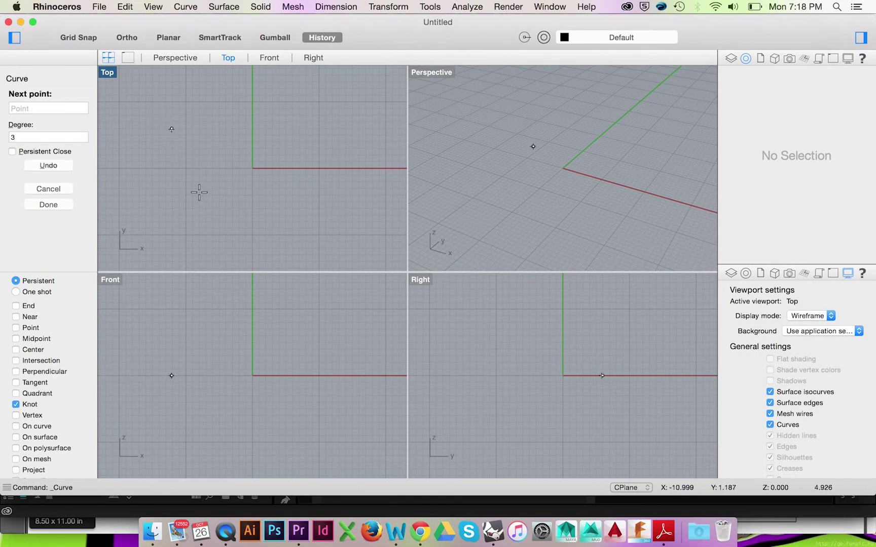
click(243, 209)
click(294, 121)
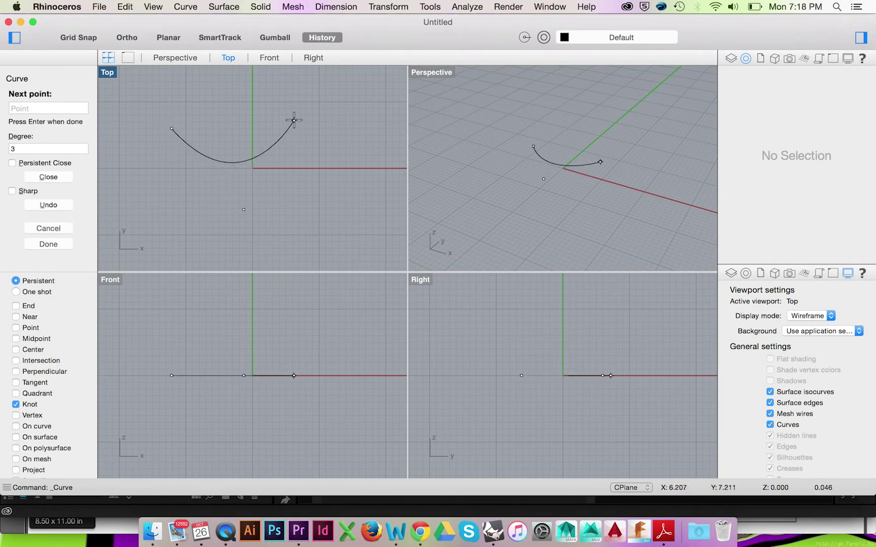
click(217, 109)
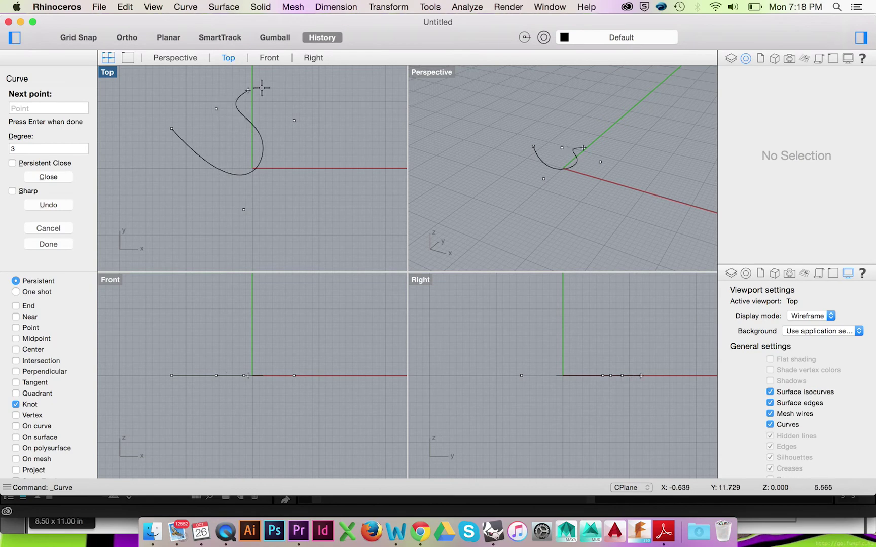
click(290, 89)
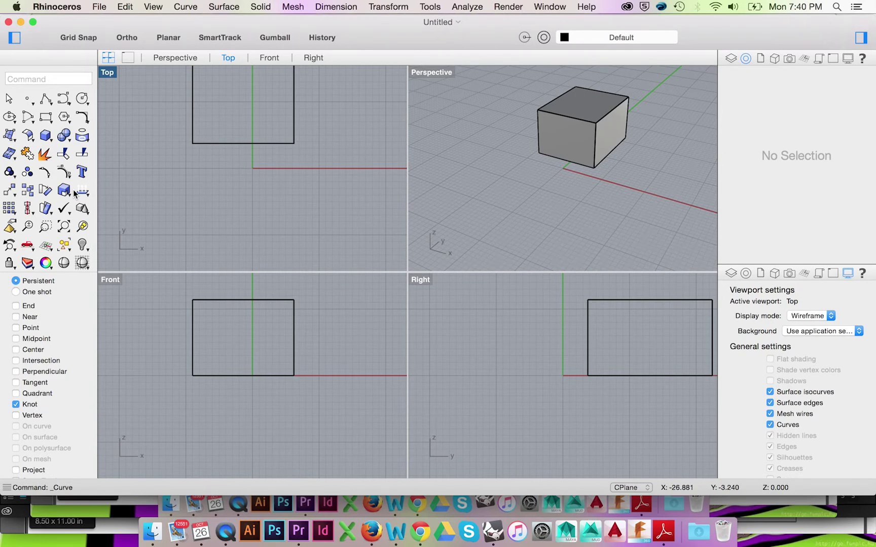
Enable the Endpoint, Near, Point, Midpoint, Center, Intersection and Perpendicular object snaps via Osnap.
text(Osnap)
key(Return)
click(12, 122)
click(12, 134)
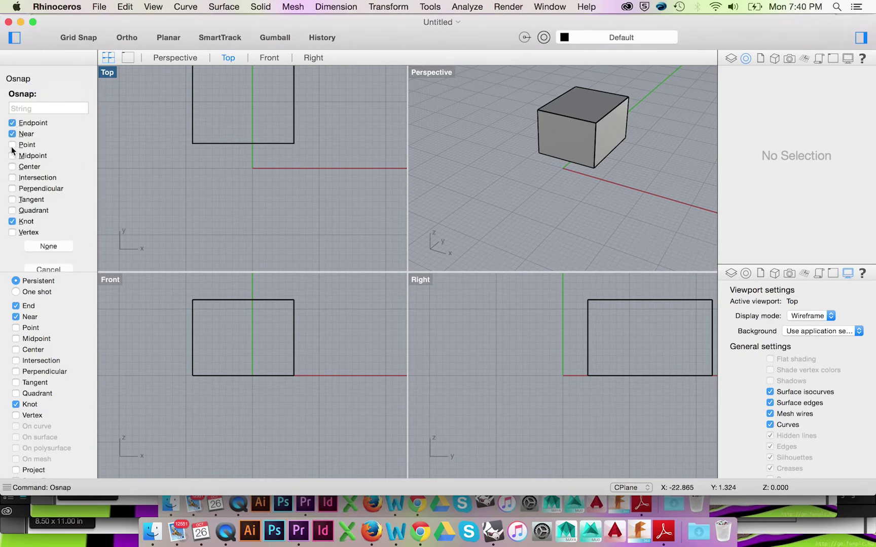
click(12, 145)
click(12, 156)
click(12, 167)
click(12, 177)
click(12, 188)
key(Escape)
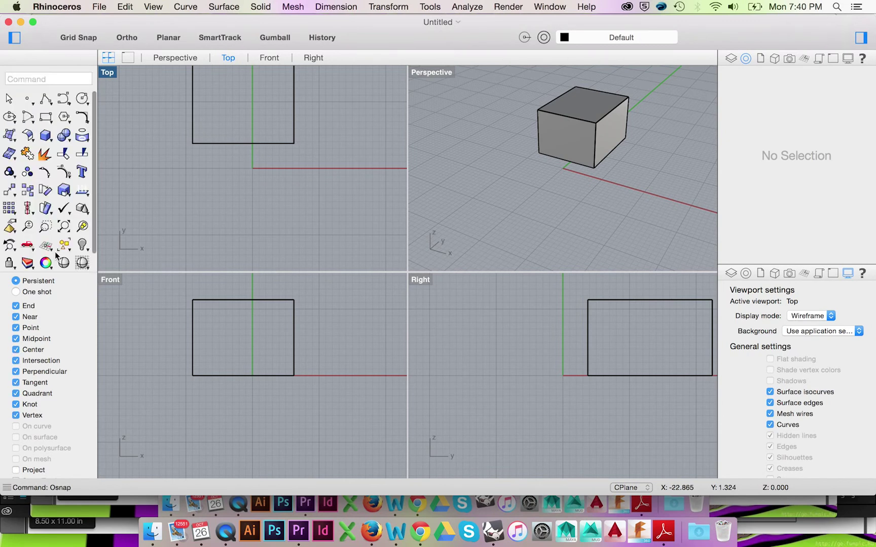
click(53, 90)
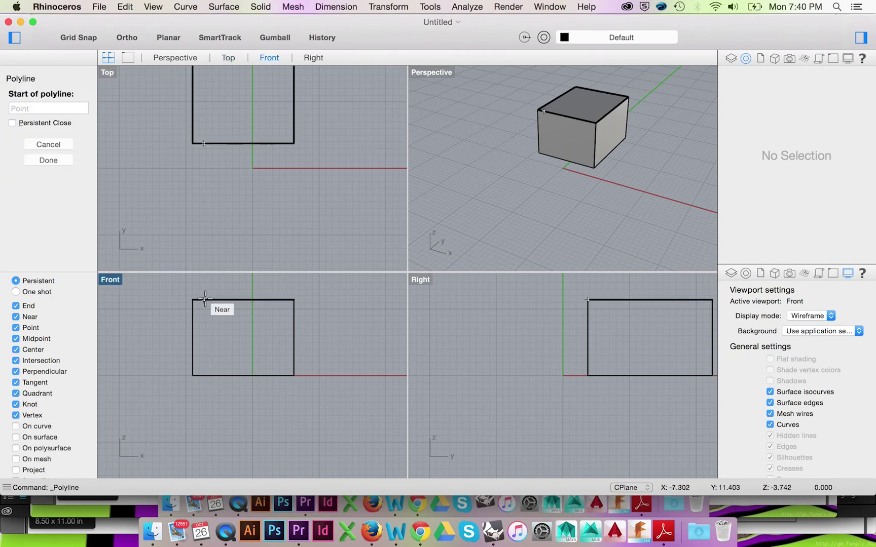
Draw a polyline from the box's top-edge midpoint to its right-edge midpoint, then one more point.
click(243, 299)
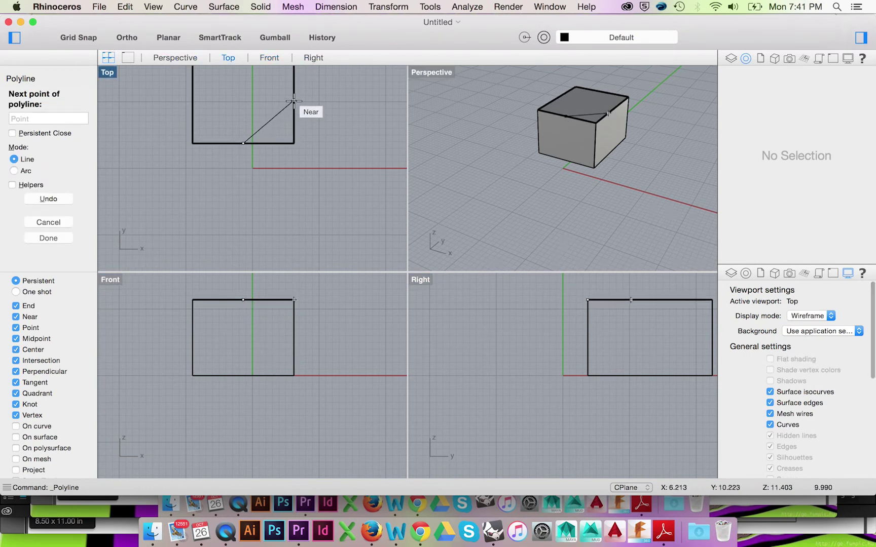
click(294, 82)
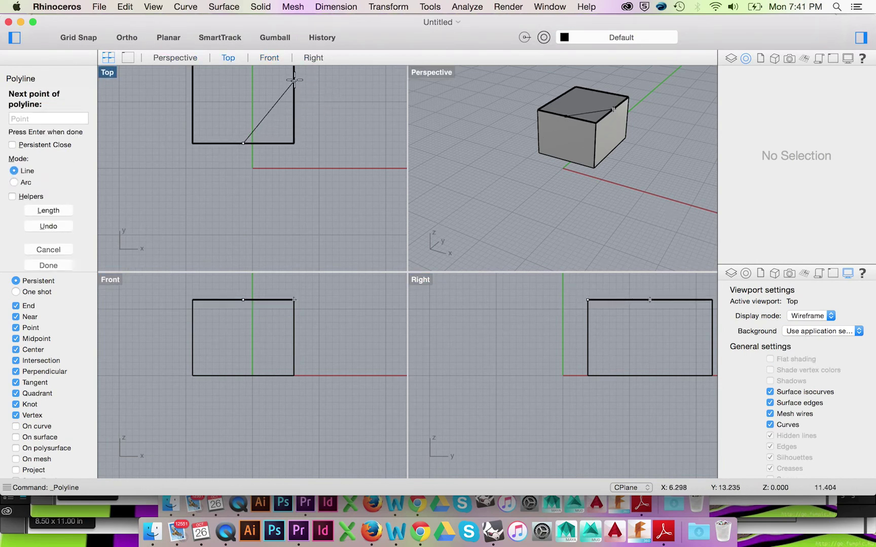
scroll(375, 127, up, 1)
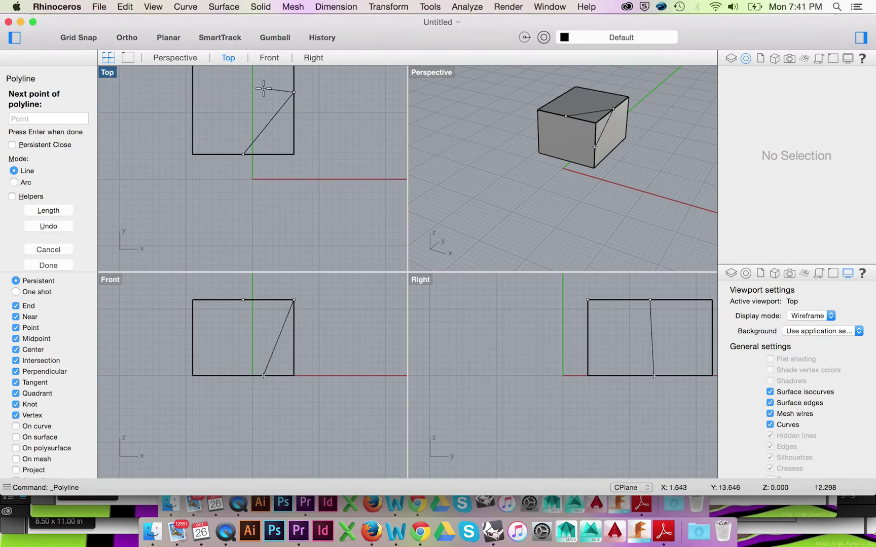
scroll(264, 89, up, 3)
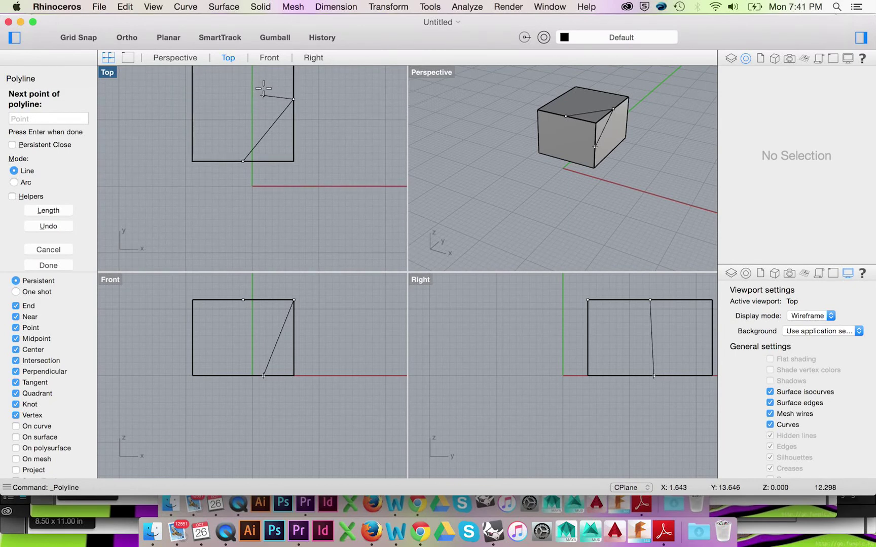
scroll(263, 88, up, 3)
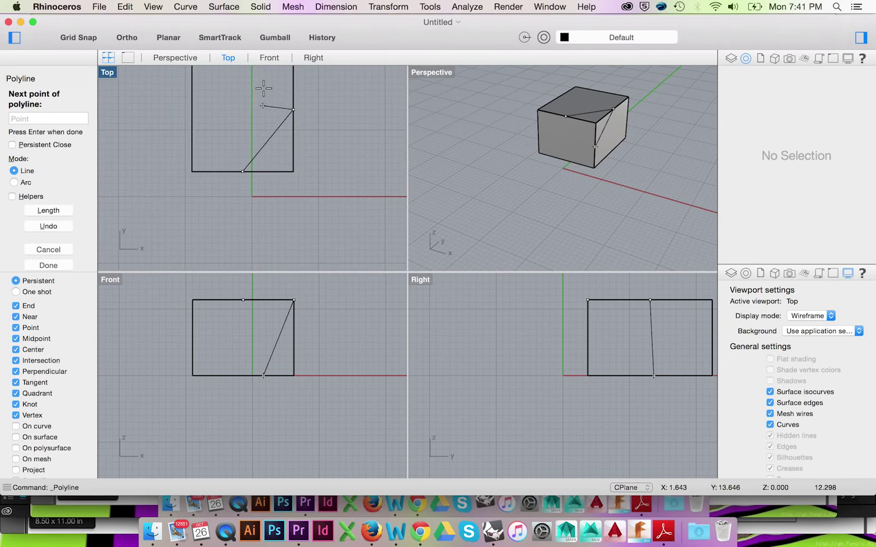
scroll(264, 89, up, 1)
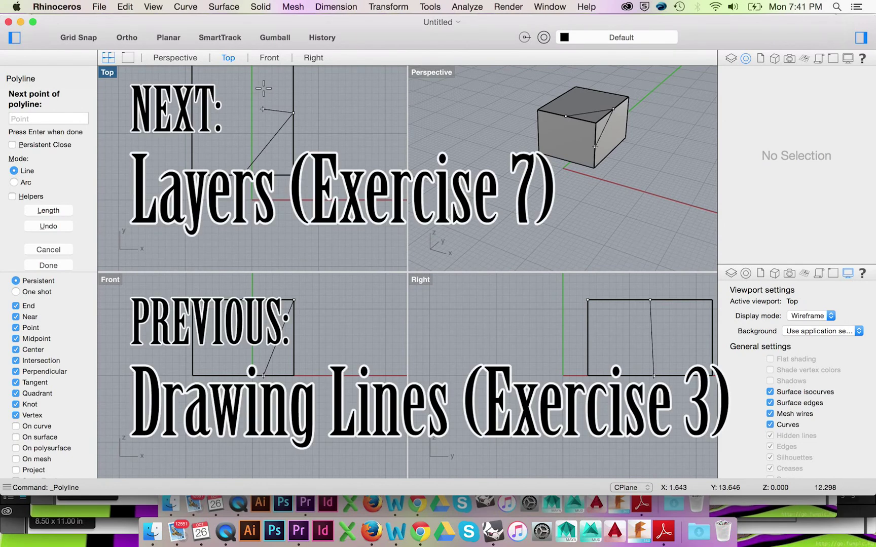
click(264, 89)
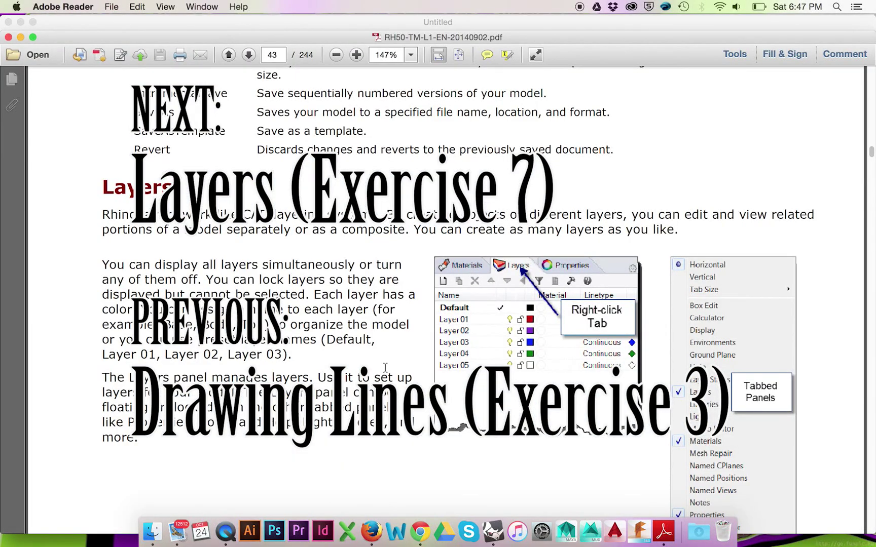
scroll(385, 368, down, 2)
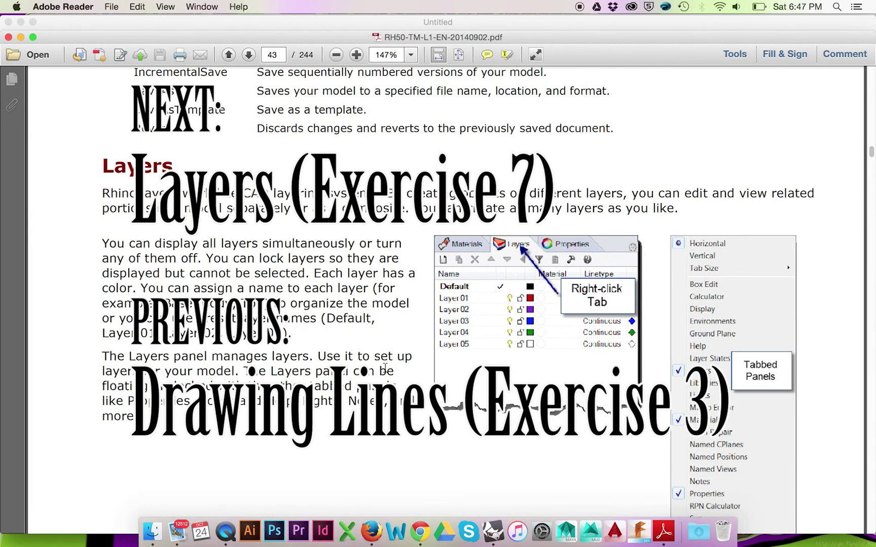
scroll(385, 367, down, 1)
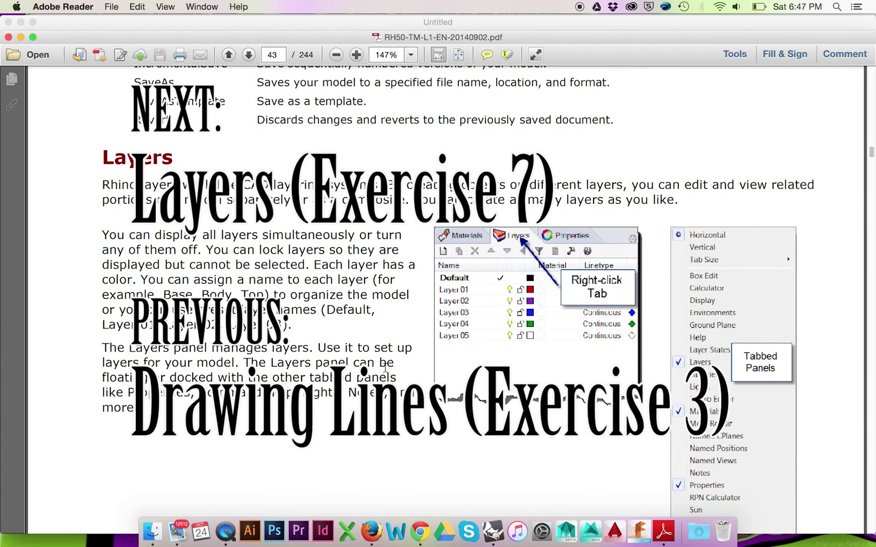